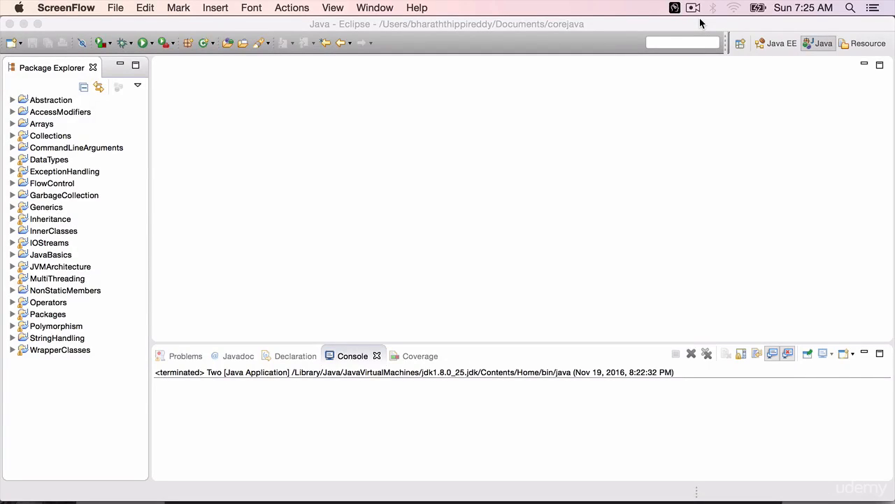
Create a new Java project named Java8Features via File > New > Project
{"action": "left_click", "coordinate": [701, 23]}
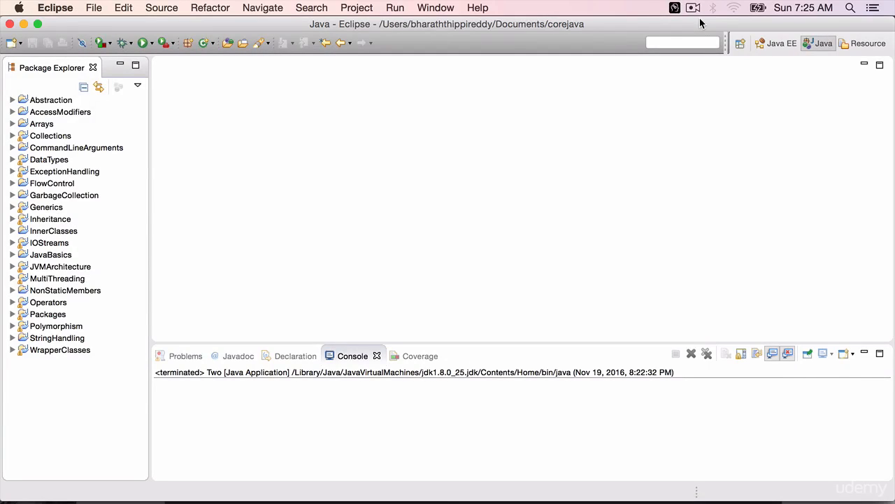
{"action": "left_click", "coordinate": [94, 8]}
{"action": "mouse_move", "coordinate": [105, 24]}
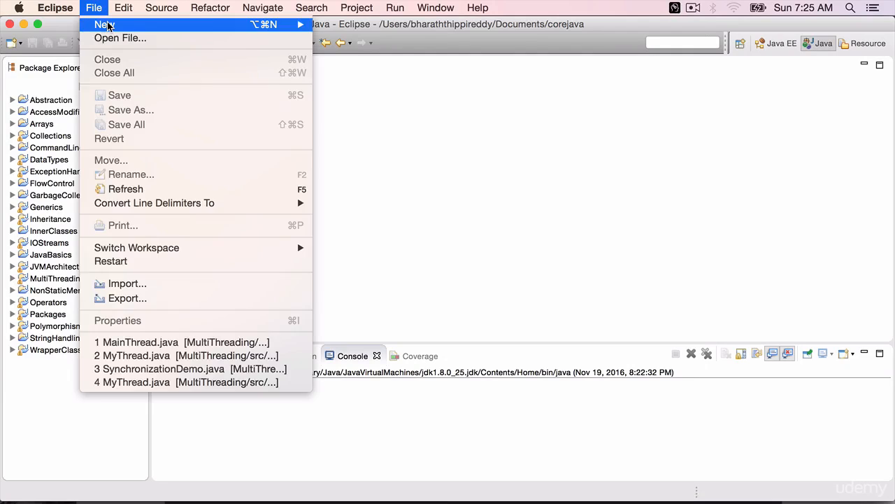
{"action": "left_click", "coordinate": [378, 45]}
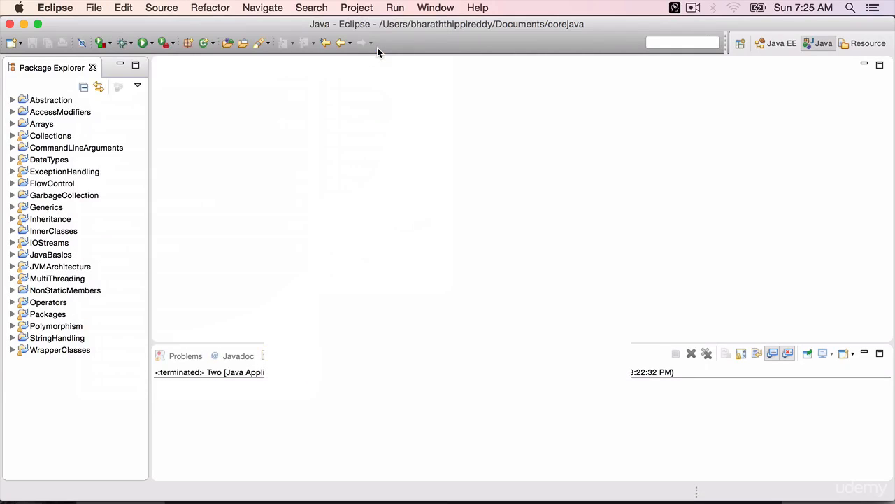
{"action": "left_click", "coordinate": [454, 387]}
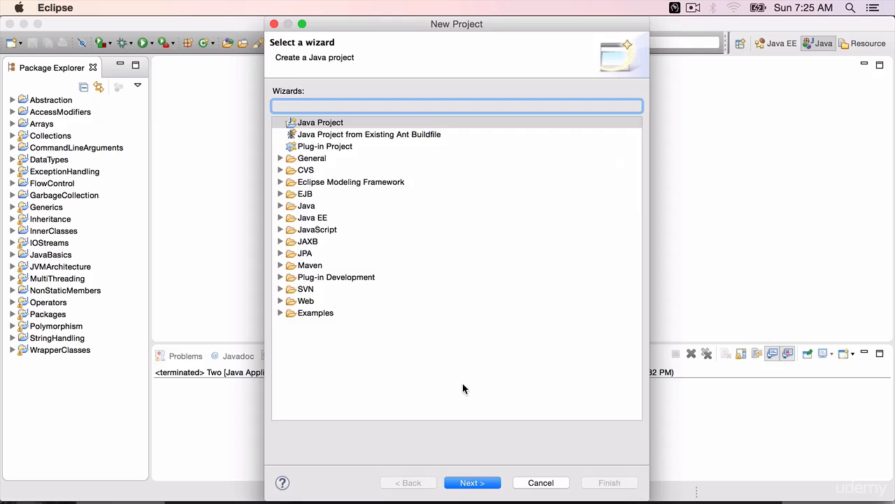
{"action": "type", "text": "Java8Fe"}
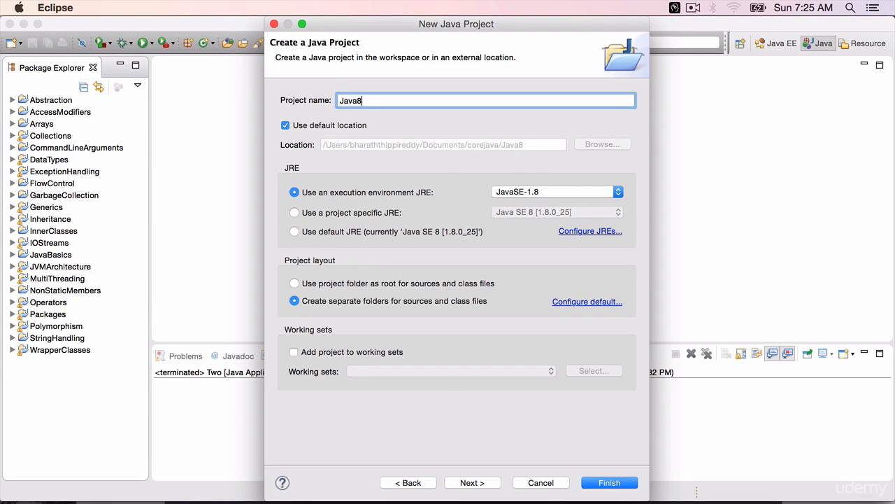
{"action": "type", "text": "atures"}
{"action": "key", "text": "Return"}
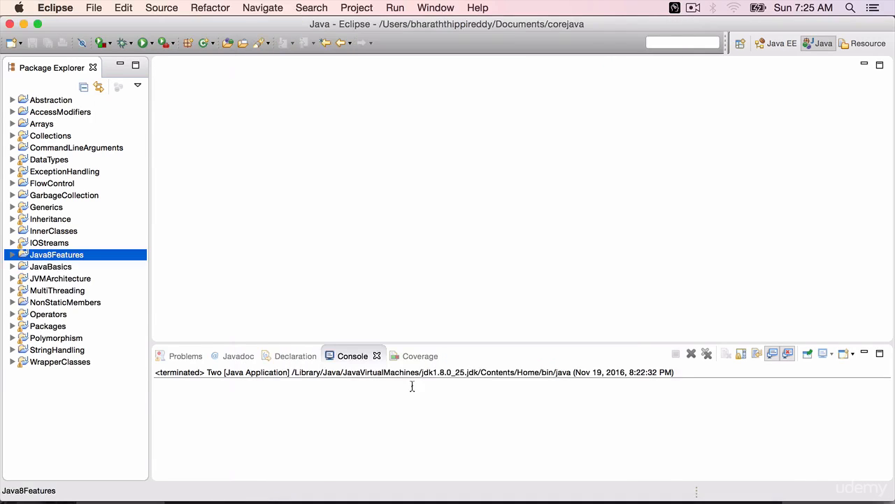
Start the New Interface wizard from the src folder of Java8Features
{"action": "left_click", "coordinate": [12, 254]}
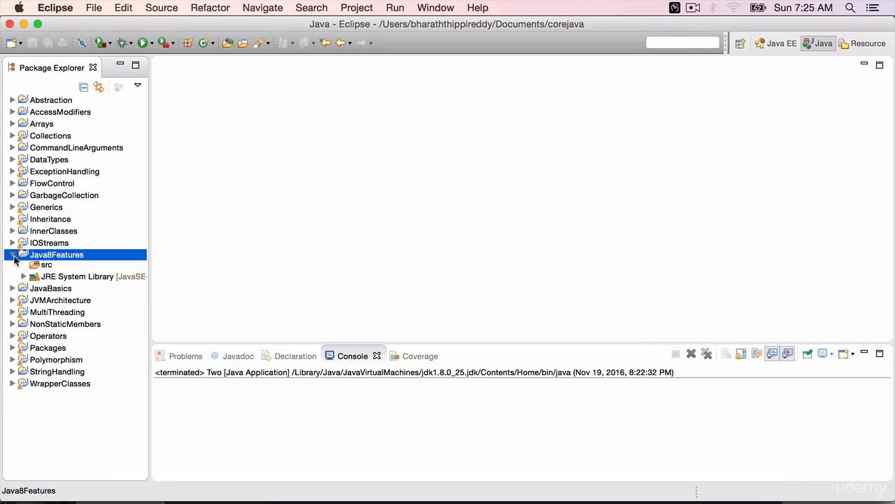
{"action": "right_click", "coordinate": [42, 266]}
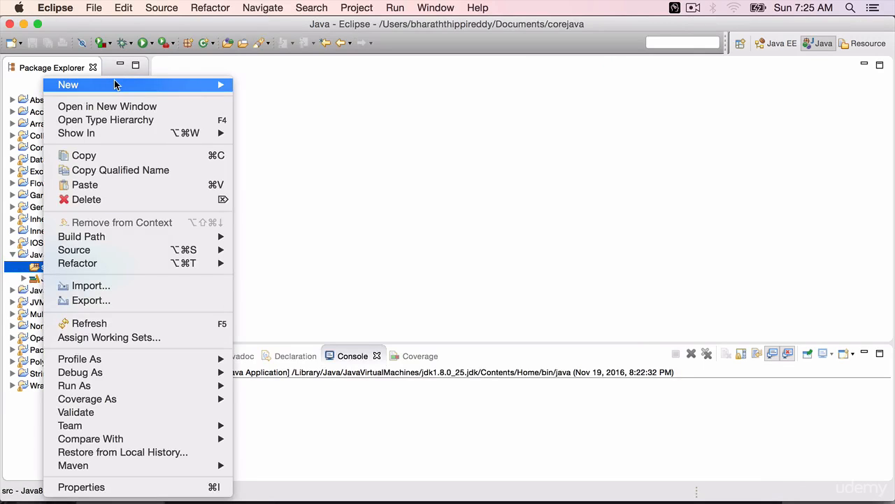
{"action": "mouse_move", "coordinate": [69, 85]}
{"action": "left_click", "coordinate": [281, 153]}
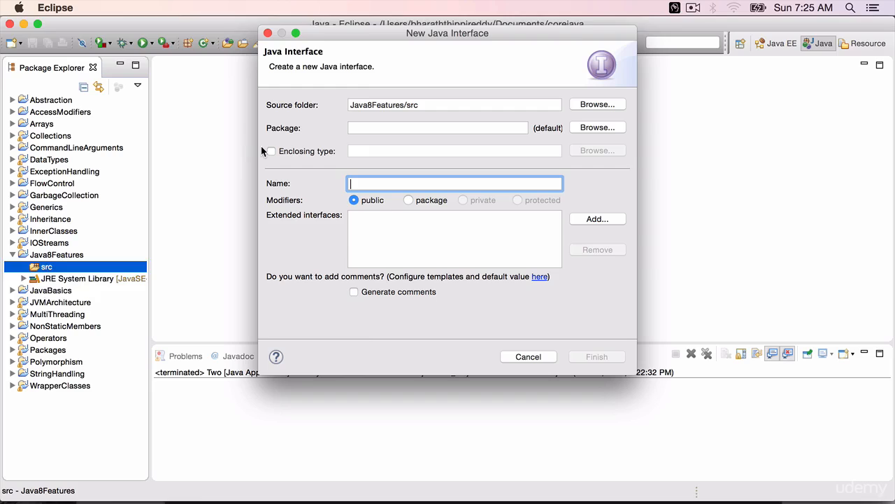
{"action": "type", "text": "A"}
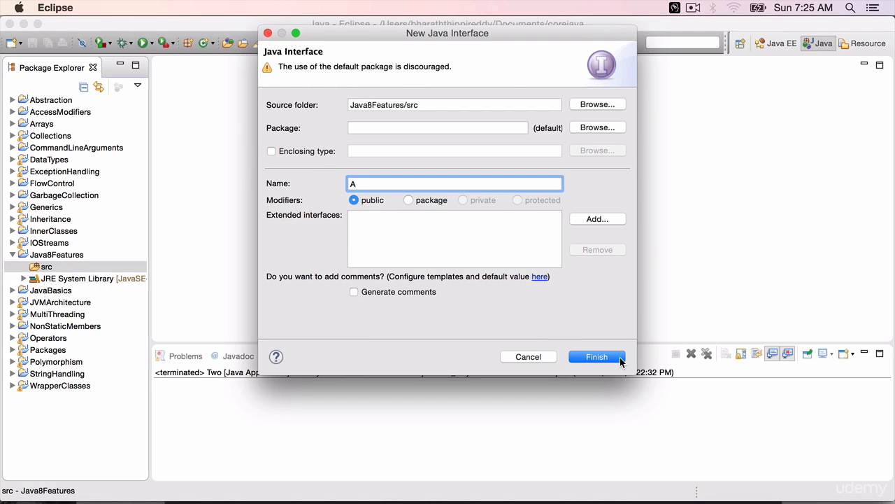
Create interface A, then declare void myMethod(); in its body and save
{"action": "left_click", "coordinate": [607, 359]}
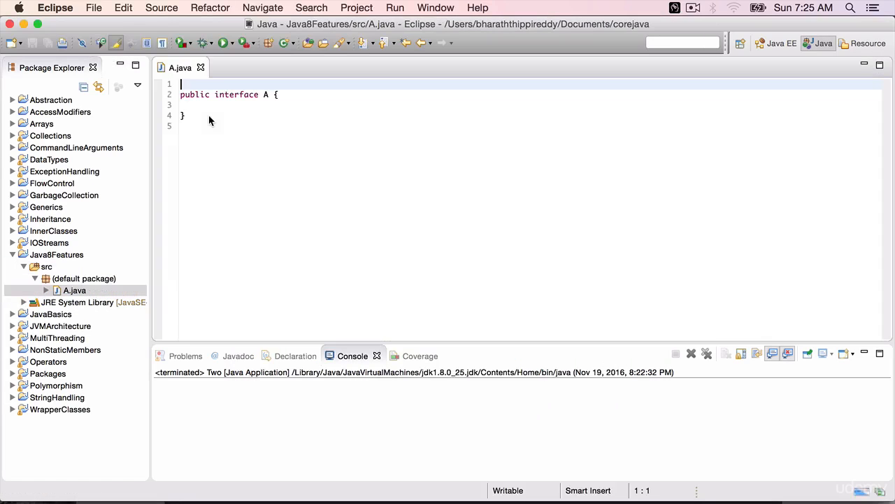
{"action": "double_click", "coordinate": [184, 68]}
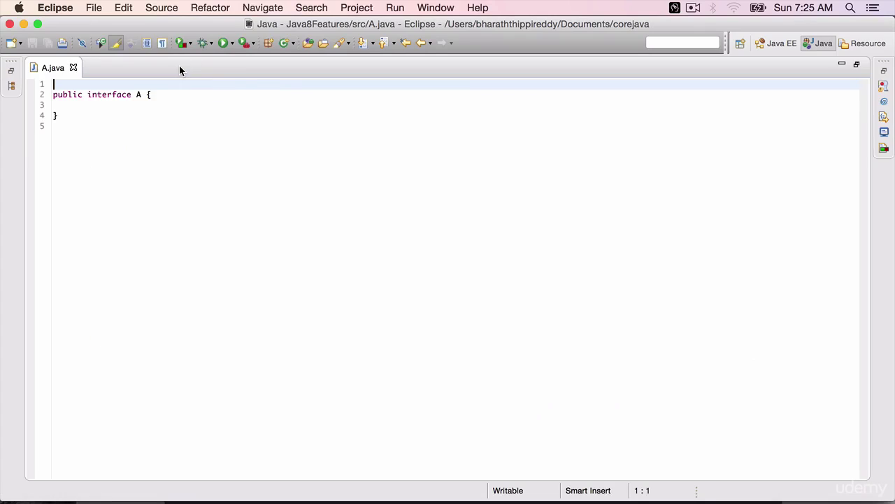
{"action": "left_click", "coordinate": [149, 94]}
{"action": "key", "text": "Return"}
{"action": "key", "text": "Return"}
{"action": "type", "text": "oid "}
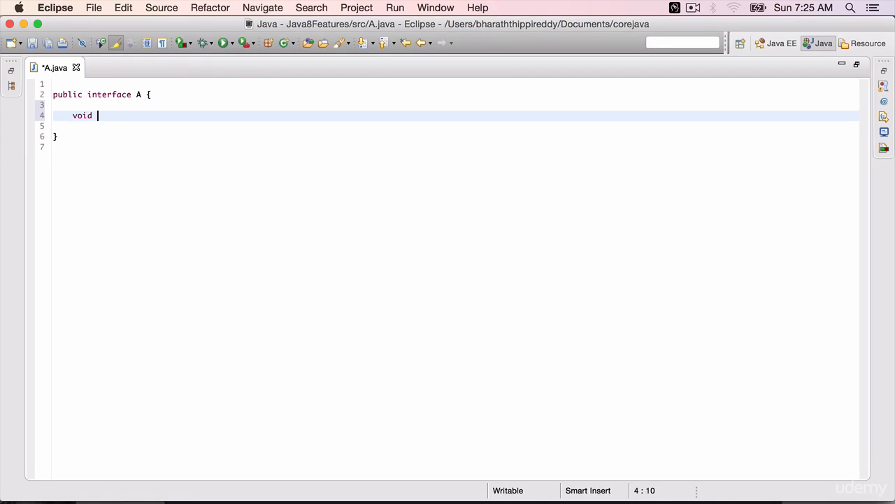
{"action": "type", "text": "ethod"}
{"action": "type", "text": "();"}
{"action": "key", "text": "super+s"}
Add a second abstract method void myMethod1(); to interface A and save
{"action": "left_click_drag", "start_coordinate": [65, 140], "coordinate": [33, 78]}
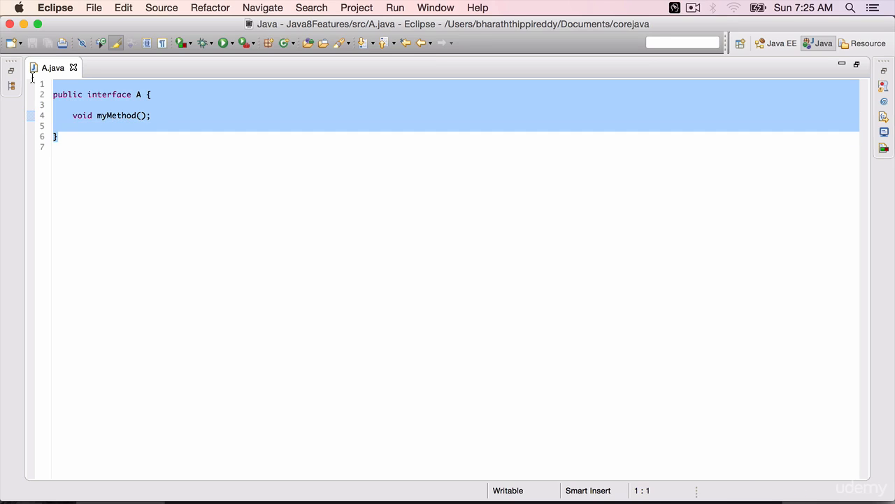
{"action": "left_click", "coordinate": [160, 116]}
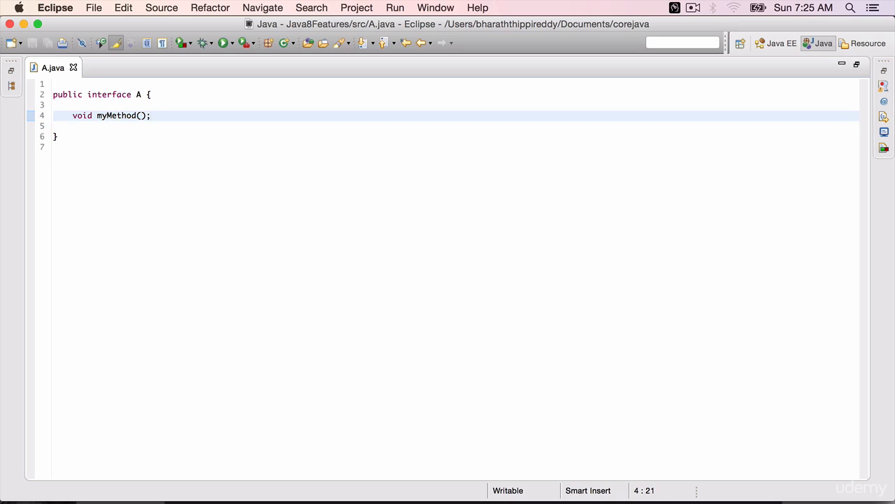
{"action": "key", "text": "Return"}
{"action": "key", "text": "Return"}
{"action": "type", "text": "void my"}
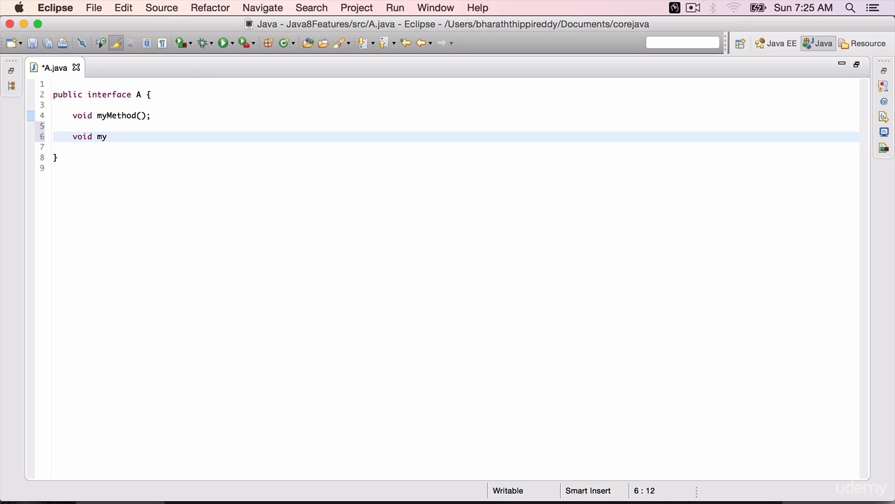
{"action": "type", "text": "Method1()"}
{"action": "type", "text": ";"}
{"action": "key", "text": "super+s"}
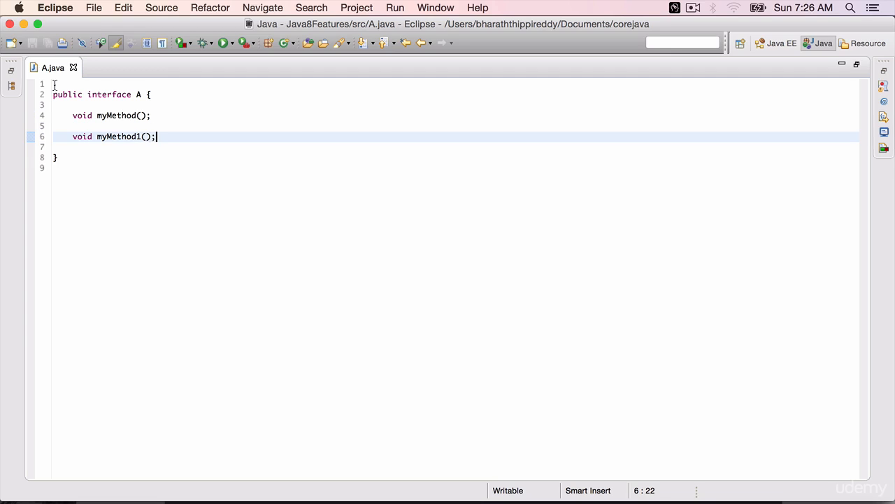
{"action": "left_click", "coordinate": [54, 84]}
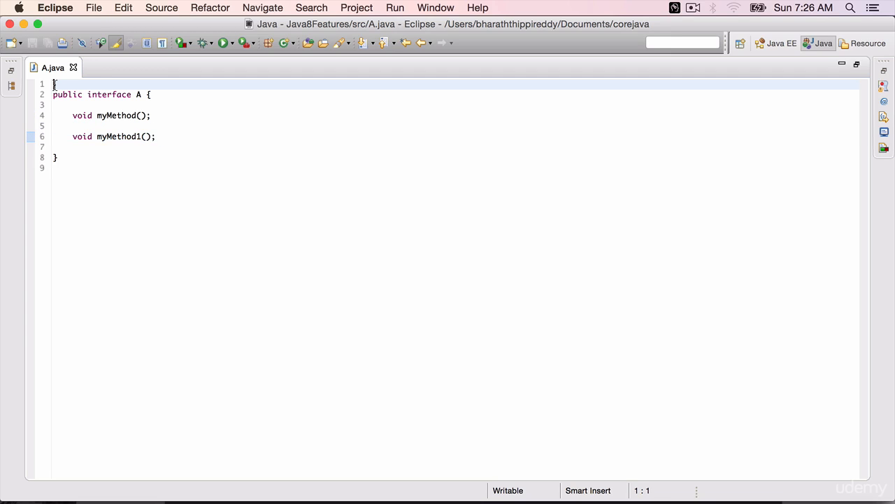
{"action": "key", "text": "Return"}
{"action": "type", "text": "@Func"}
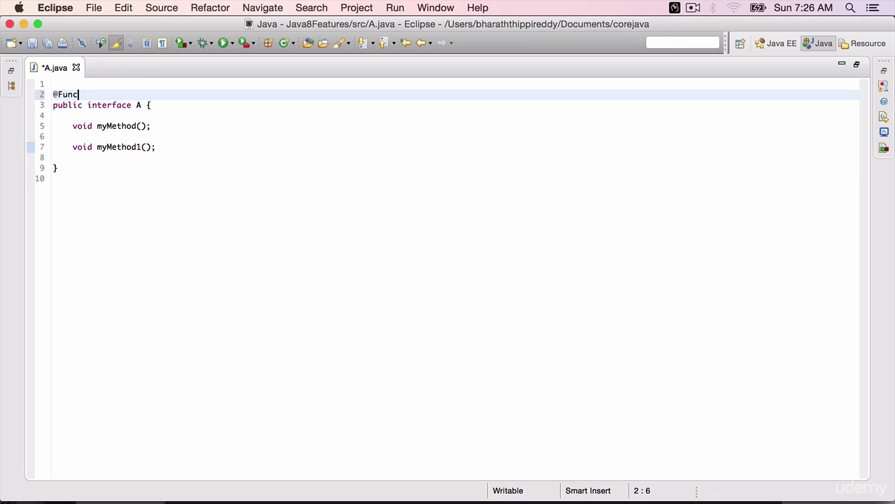
{"action": "key", "text": "ctrl+space"}
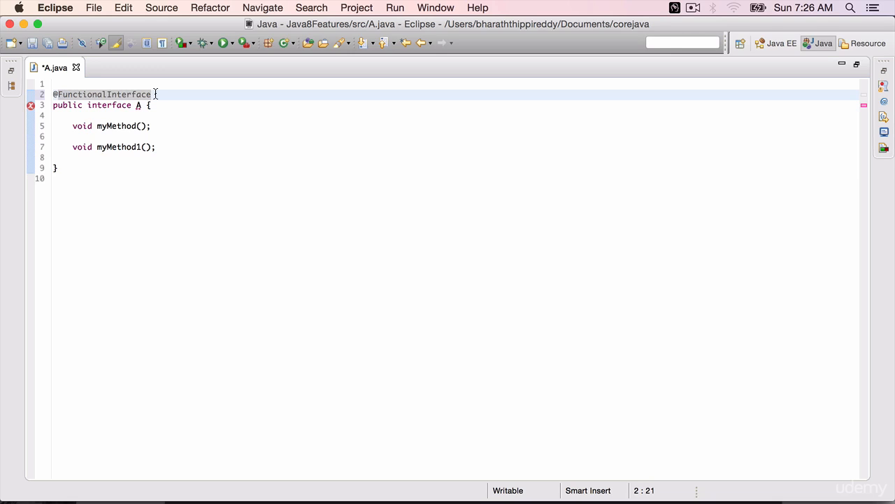
{"action": "key", "text": "super+s"}
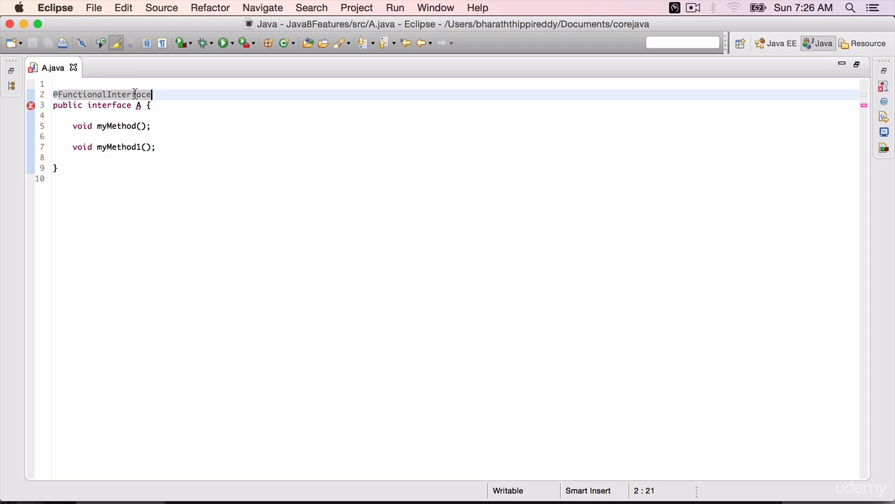
{"action": "mouse_move", "coordinate": [105, 94]}
{"action": "mouse_move", "coordinate": [137, 105]}
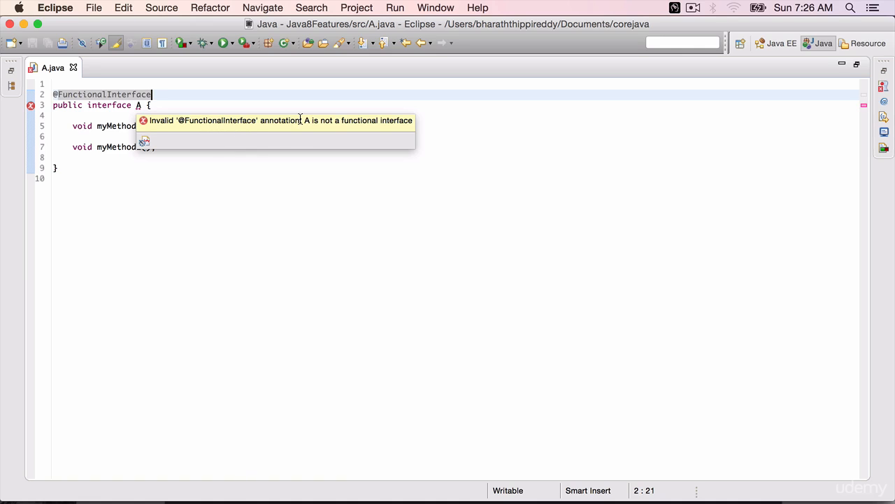
Review the 'not a functional interface' error and select A's two method declarations
{"action": "left_click", "coordinate": [189, 105]}
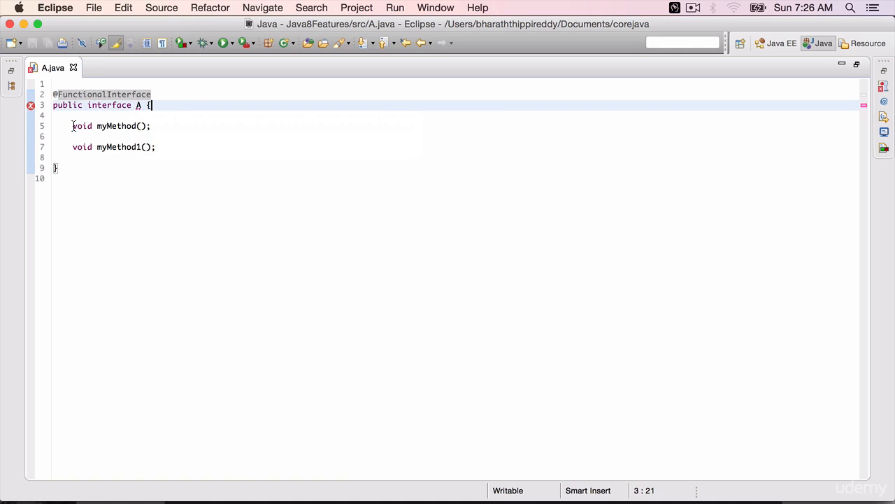
{"action": "mouse_move", "coordinate": [73, 126]}
{"action": "left_mouse_down"}
{"action": "mouse_move", "coordinate": [176, 136]}
{"action": "mouse_move", "coordinate": [68, 149]}
{"action": "left_mouse_up"}
{"action": "left_click", "coordinate": [162, 147]}
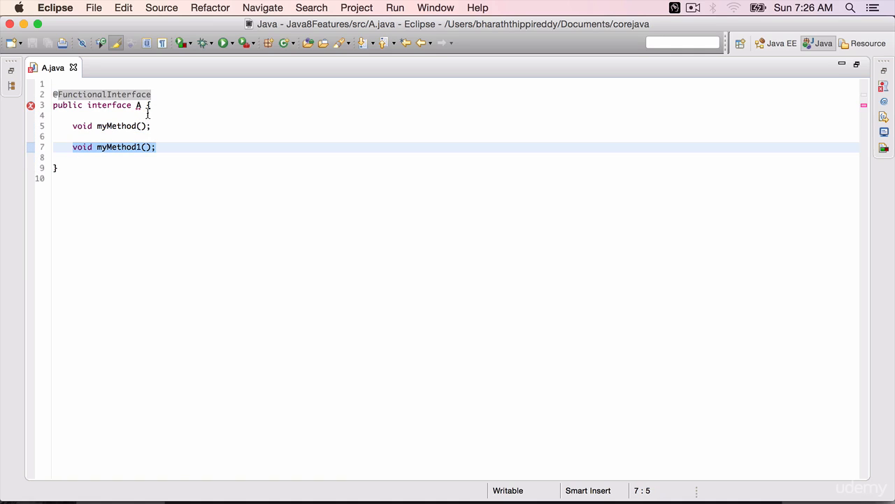
{"action": "left_click", "coordinate": [159, 146]}
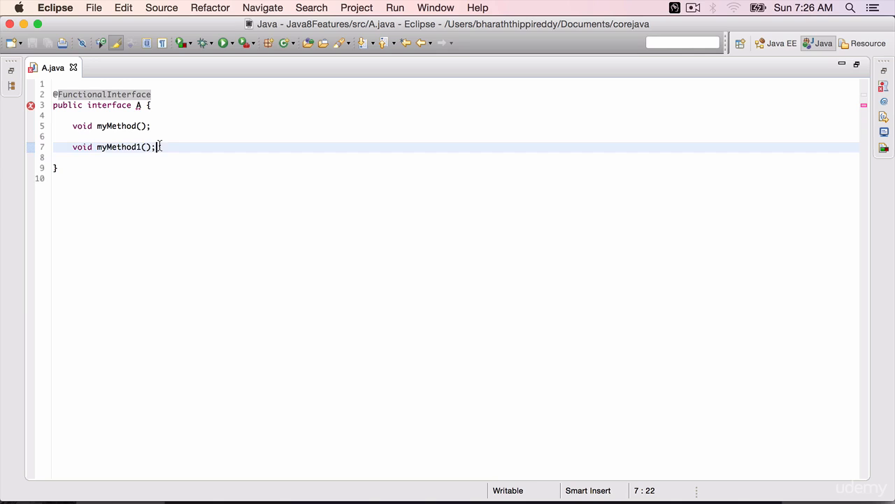
{"action": "key", "text": "super+d"}
{"action": "key", "text": "super+d"}
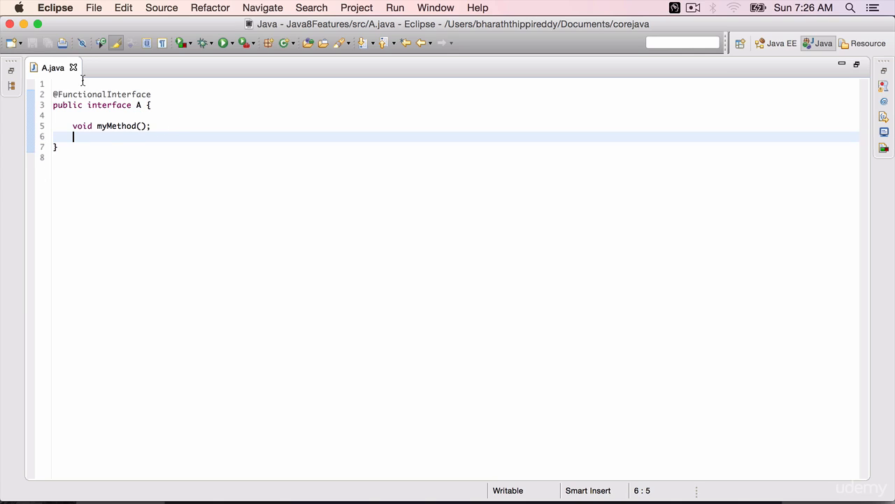
{"action": "double_click", "coordinate": [44, 70]}
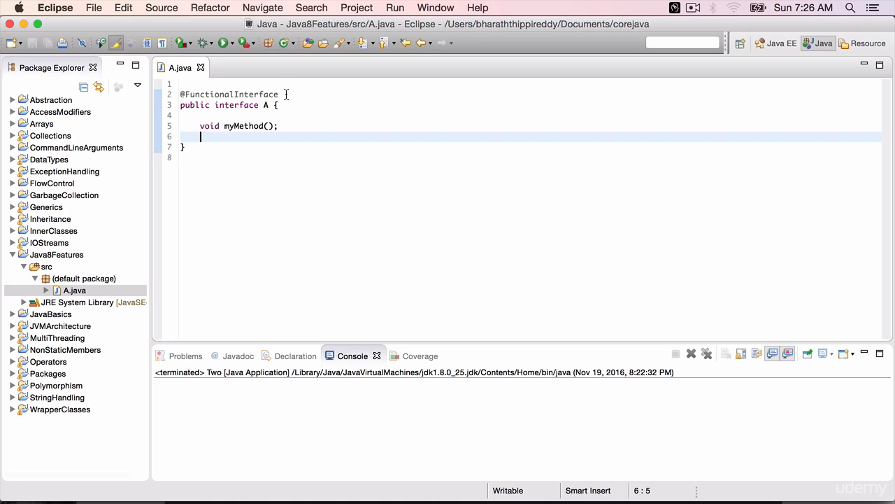
{"action": "left_click_drag", "start_coordinate": [280, 94], "coordinate": [179, 94]}
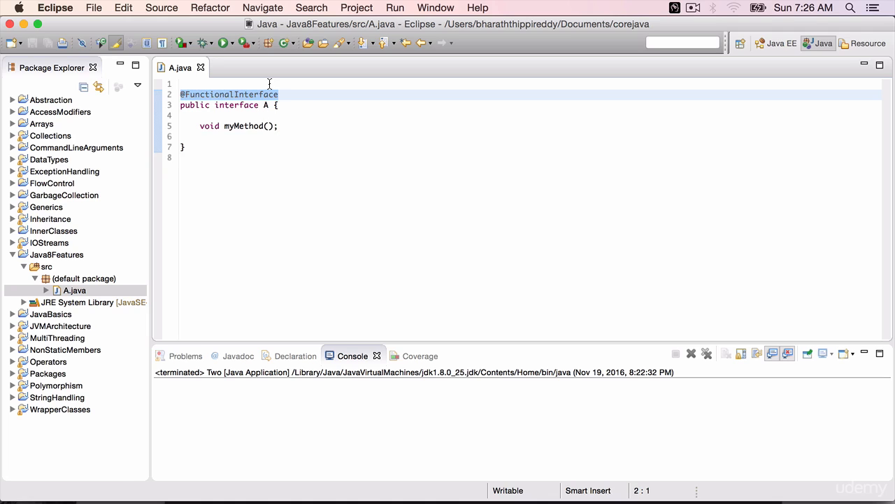
{"action": "left_click", "coordinate": [283, 94]}
{"action": "left_click_drag", "start_coordinate": [282, 94], "coordinate": [181, 94]}
{"action": "left_click_drag", "start_coordinate": [180, 105], "coordinate": [195, 162]}
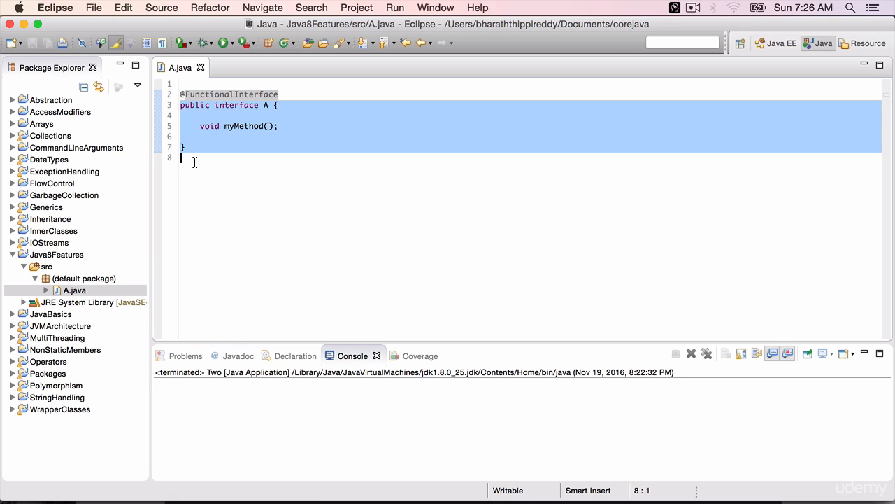
Create interface B in the default package with A as its extended interface
{"action": "left_click", "coordinate": [78, 277]}
{"action": "right_click", "coordinate": [78, 277]}
{"action": "mouse_move", "coordinate": [131, 49]}
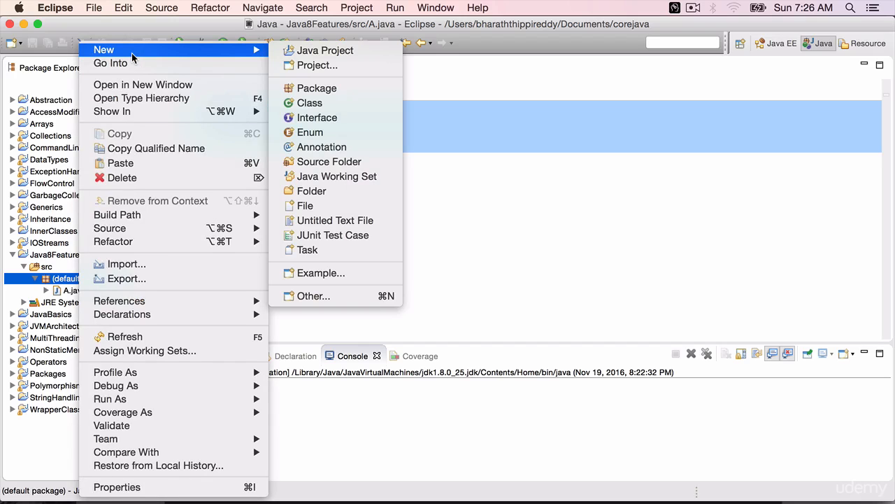
{"action": "left_click", "coordinate": [323, 119]}
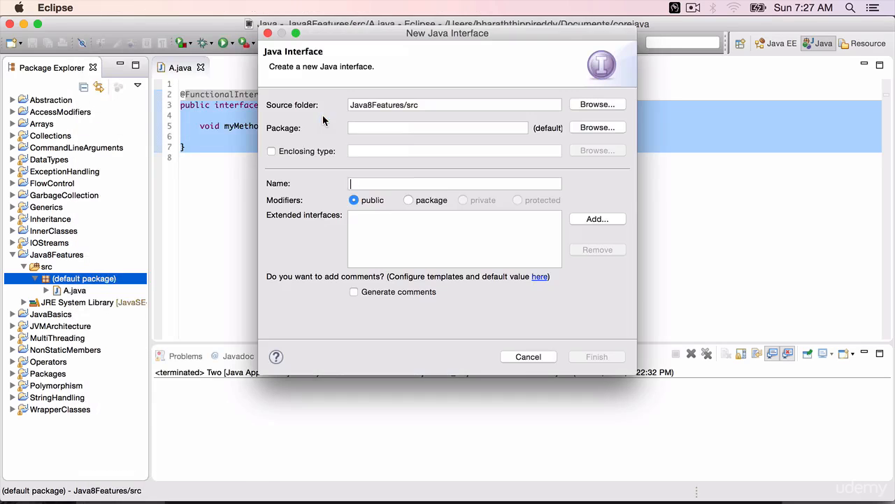
{"action": "type", "text": "B"}
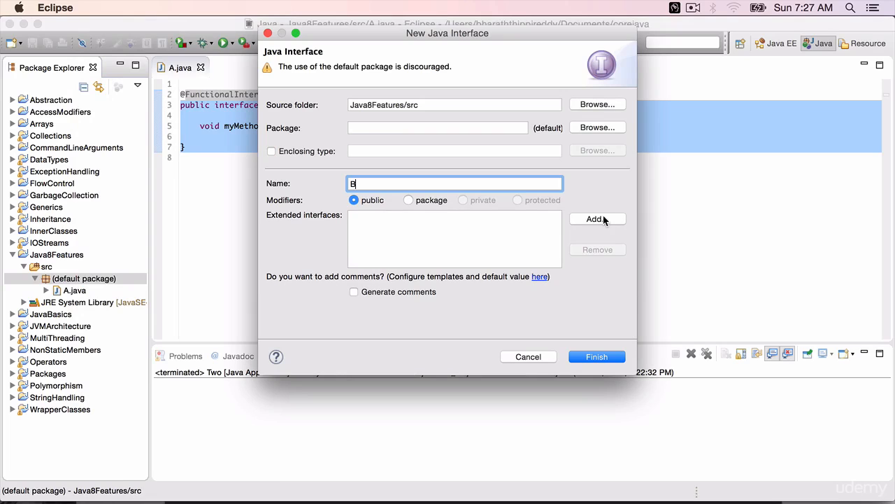
{"action": "left_click", "coordinate": [596, 219]}
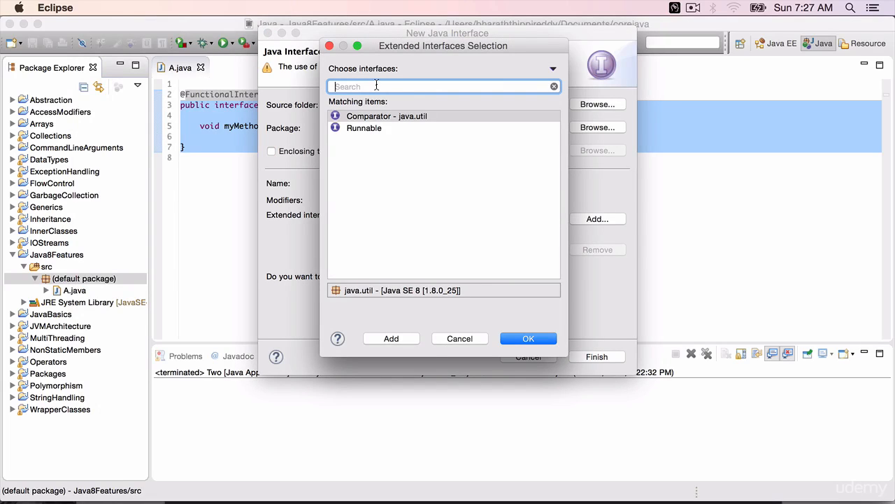
{"action": "type", "text": "A"}
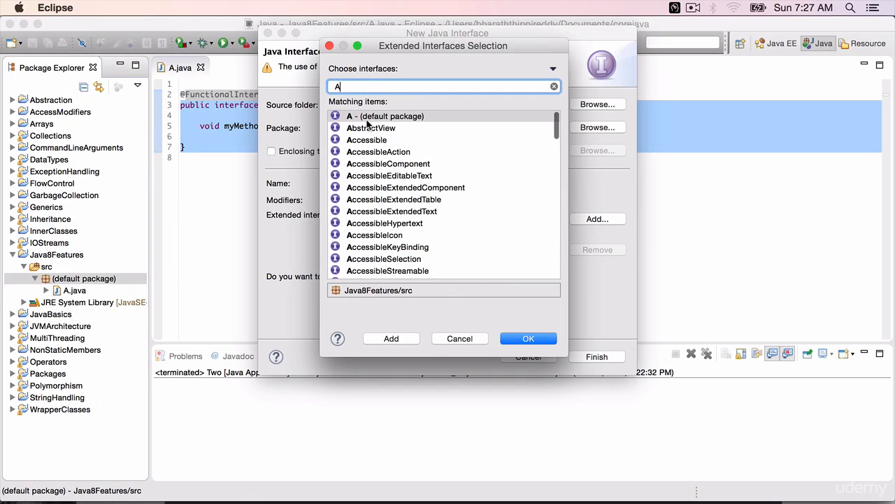
{"action": "left_click", "coordinate": [375, 119]}
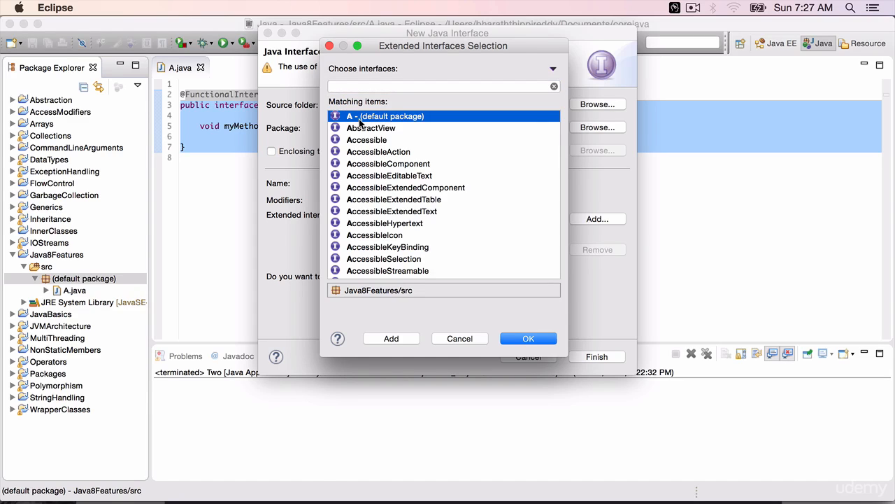
{"action": "left_click", "coordinate": [528, 339]}
{"action": "left_click", "coordinate": [528, 340]}
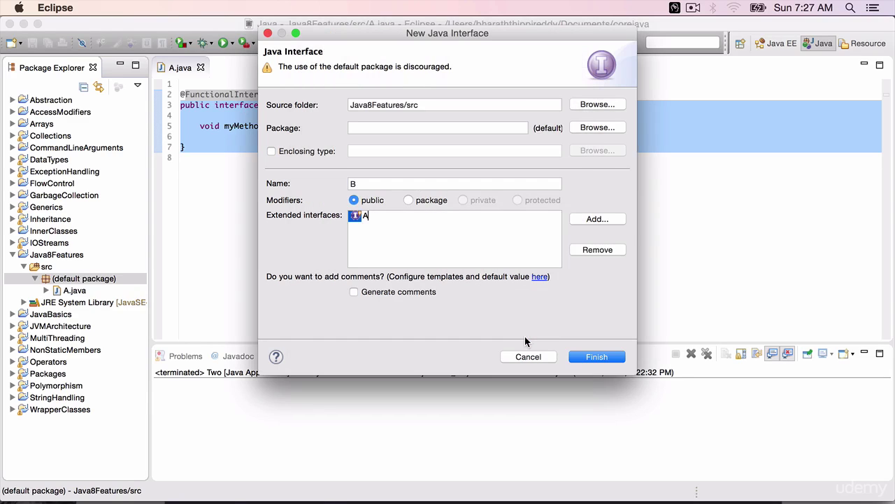
{"action": "left_click", "coordinate": [596, 356]}
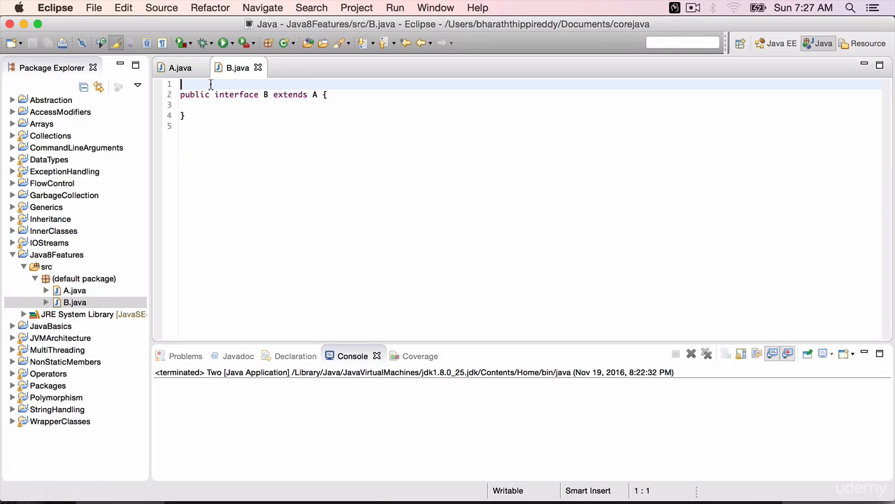
Declare void myMethod1(); inside interface B and save B.java
{"action": "double_click", "coordinate": [235, 67]}
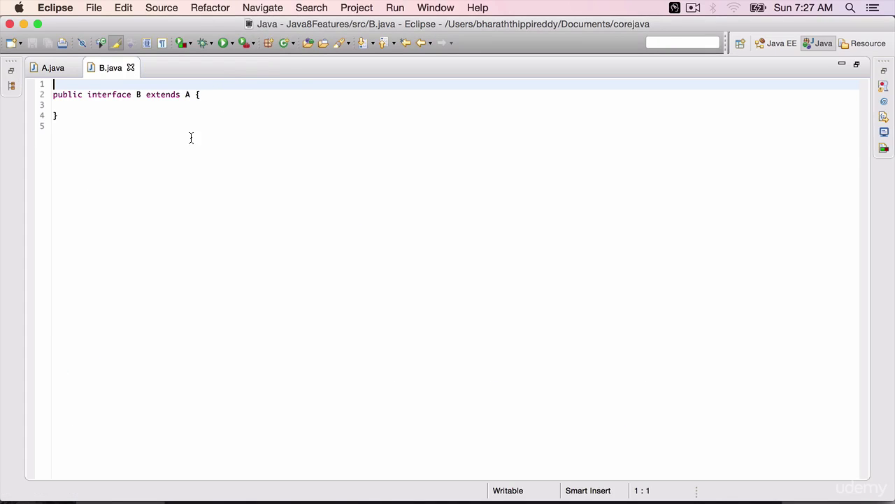
{"action": "left_click", "coordinate": [57, 104]}
{"action": "left_click", "coordinate": [212, 94]}
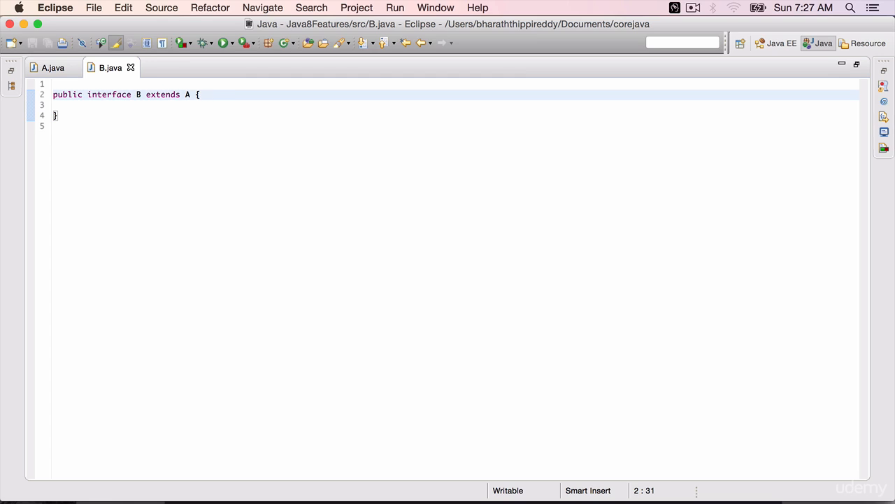
{"action": "key", "text": "Return"}
{"action": "key", "text": "Return"}
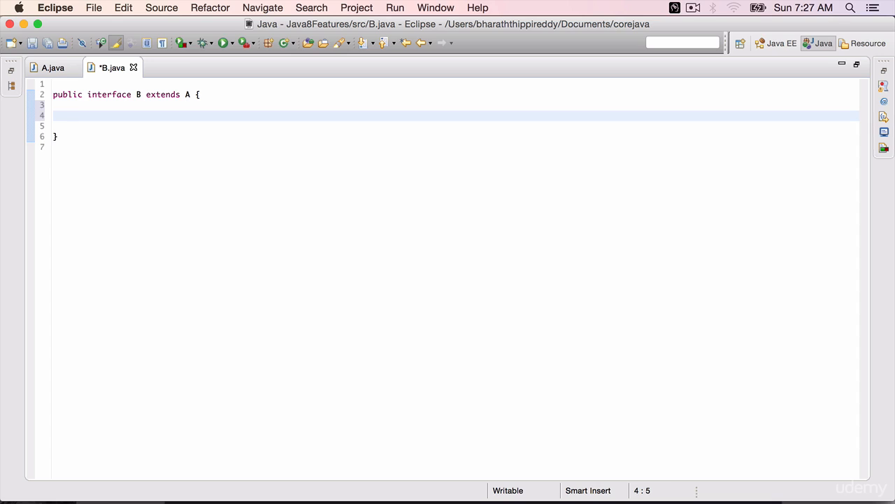
{"action": "type", "text": "void myM"}
{"action": "type", "text": "ethod1"}
{"action": "type", "text": "();"}
{"action": "key", "text": "super+s"}
{"action": "left_click_drag", "start_coordinate": [159, 115], "coordinate": [53, 116]}
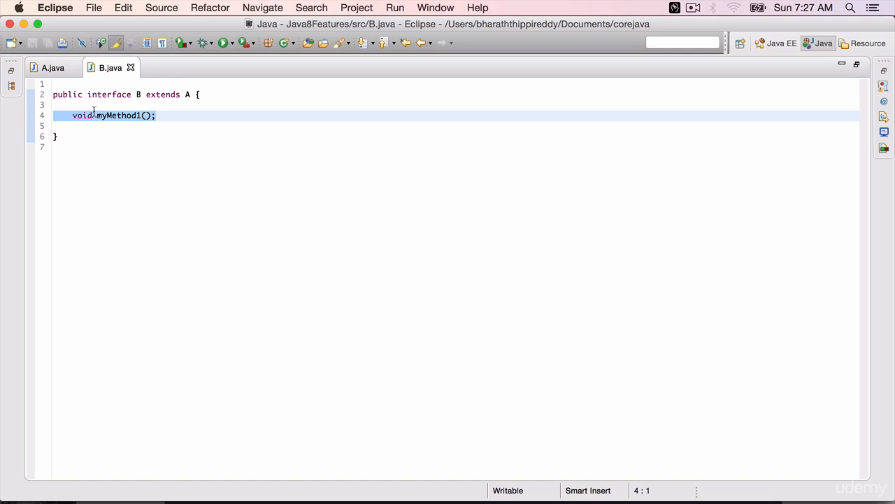
{"action": "left_click", "coordinate": [56, 84]}
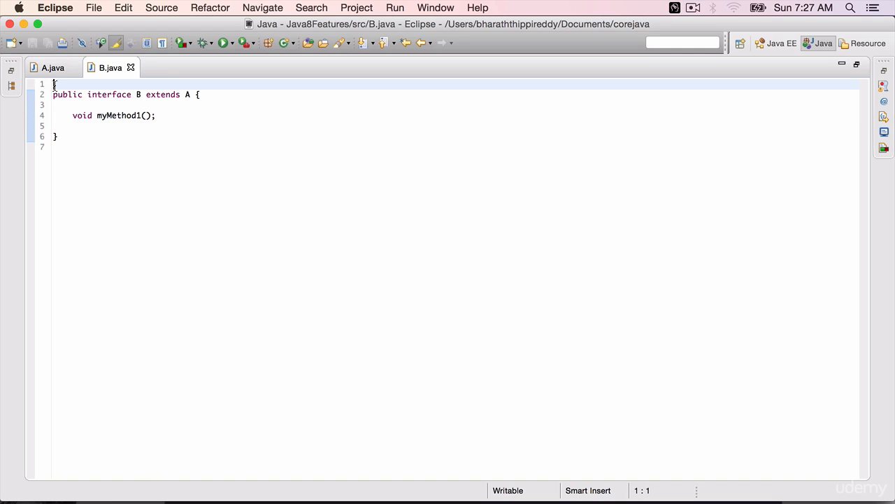
{"action": "key", "text": "Return"}
{"action": "type", "text": "@FunctionalInterface"}
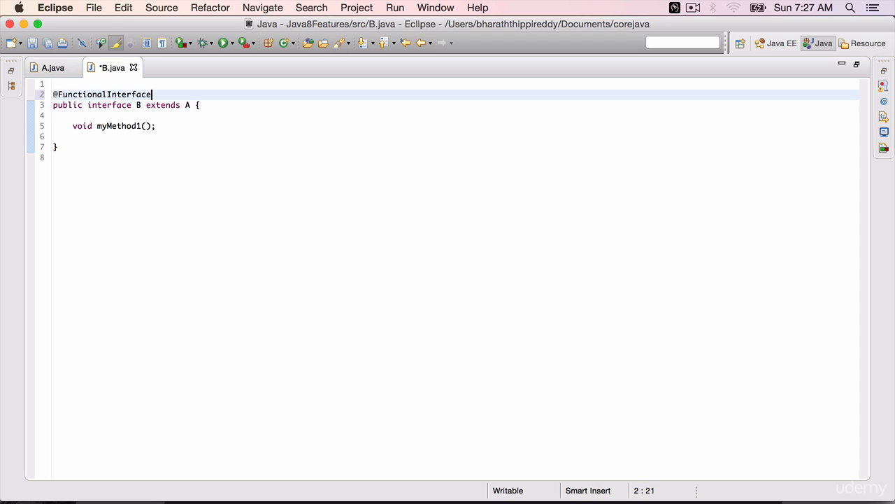
{"action": "key", "text": "super+s"}
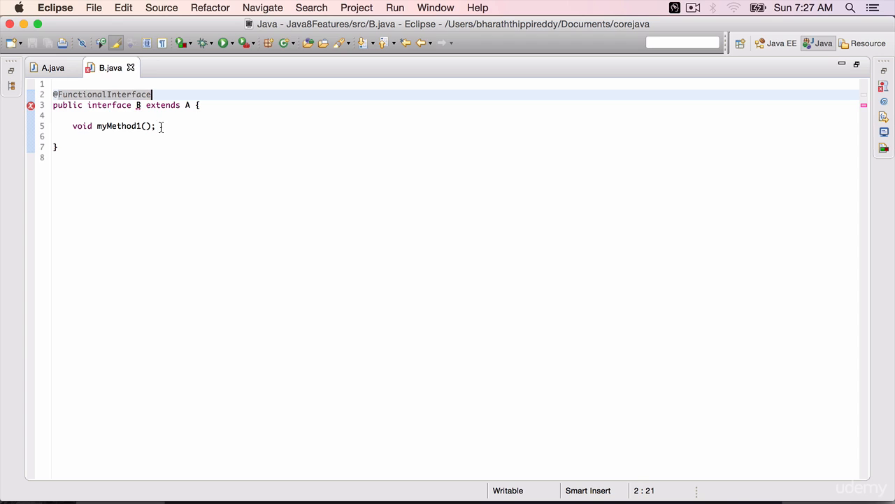
{"action": "mouse_move", "coordinate": [138, 105]}
{"action": "left_click", "coordinate": [177, 126]}
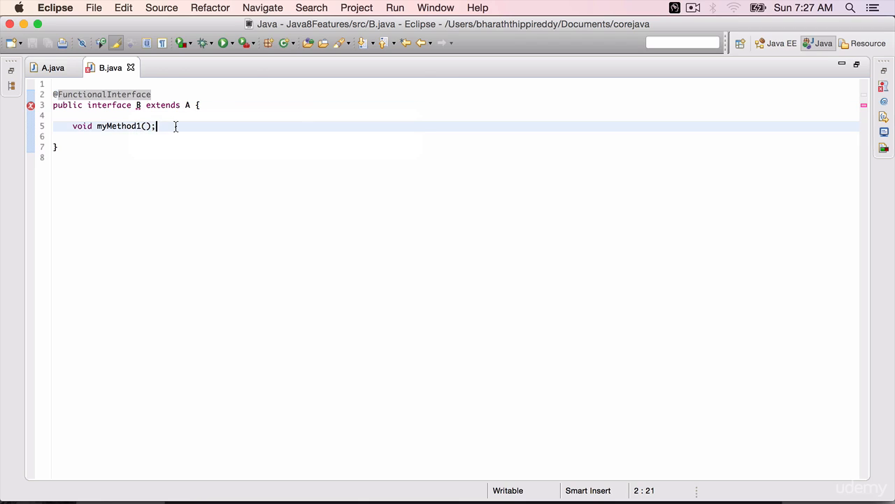
Delete B's myMethod1() line and select void myMethod(); in A.java
{"action": "key", "text": "super+d"}
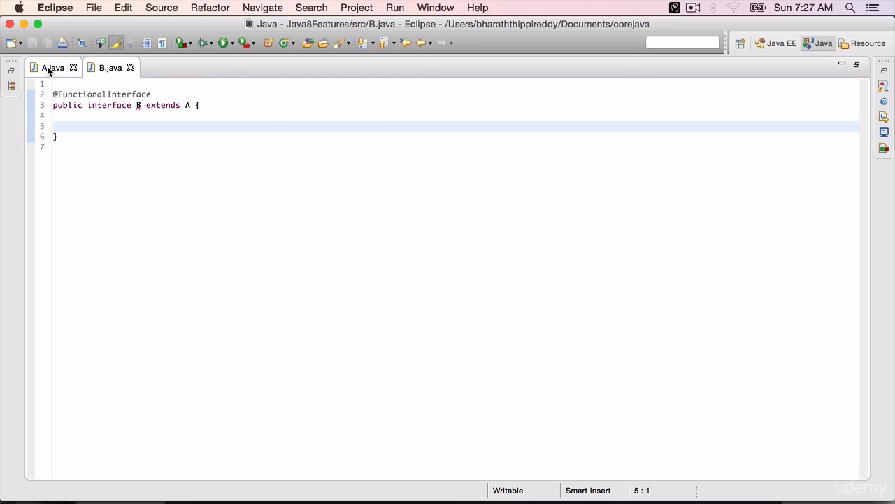
{"action": "left_click", "coordinate": [48, 70]}
{"action": "left_click", "coordinate": [151, 126]}
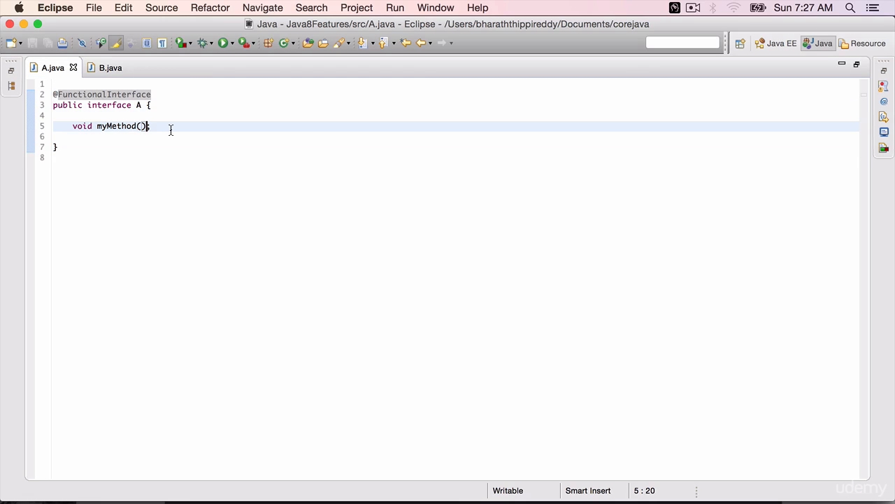
{"action": "left_click_drag", "start_coordinate": [151, 126], "coordinate": [70, 127]}
{"action": "key", "text": "super+c"}
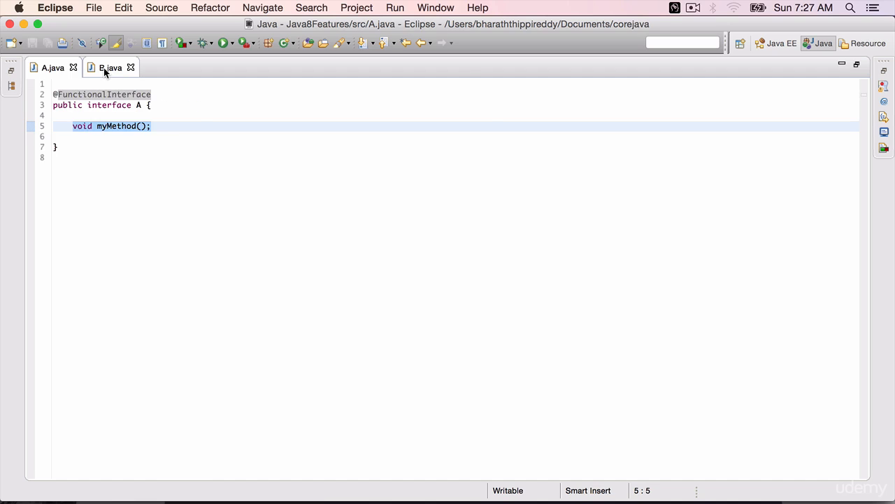
Paste void myMethod(); into interface B and save so it compiles without error
{"action": "left_click", "coordinate": [105, 71]}
{"action": "left_click", "coordinate": [80, 126]}
{"action": "key", "text": "super+v"}
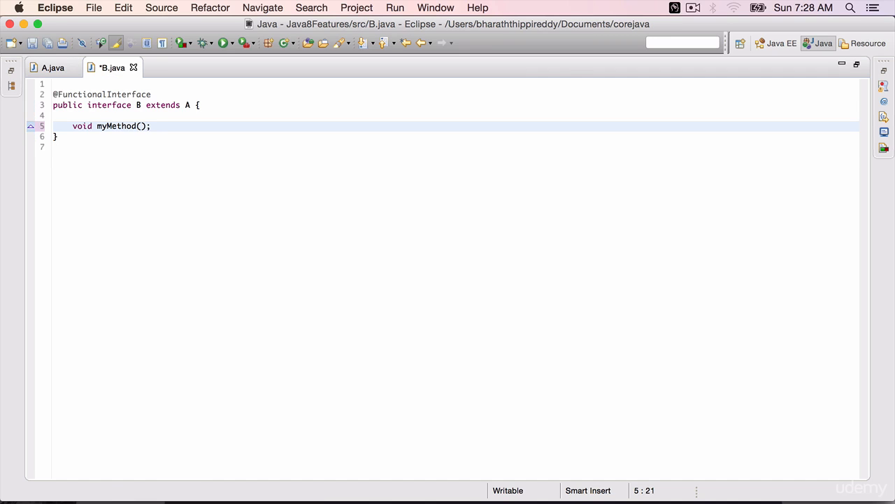
{"action": "key", "text": "super+s"}
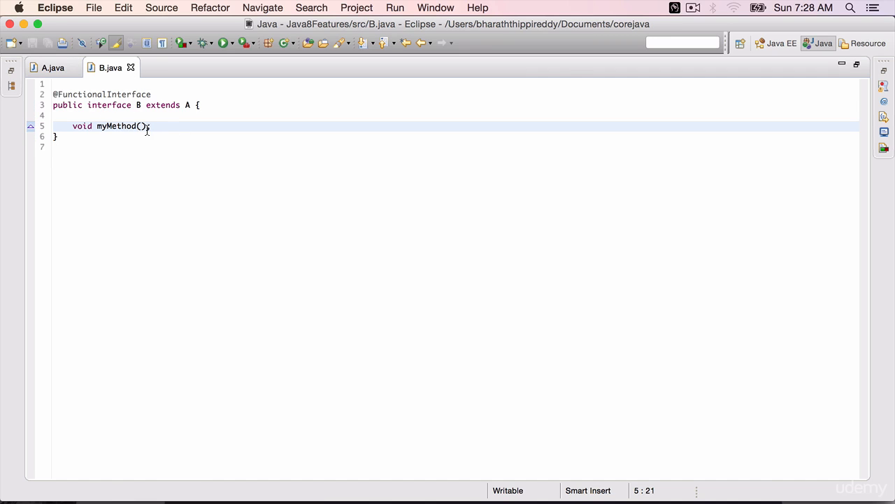